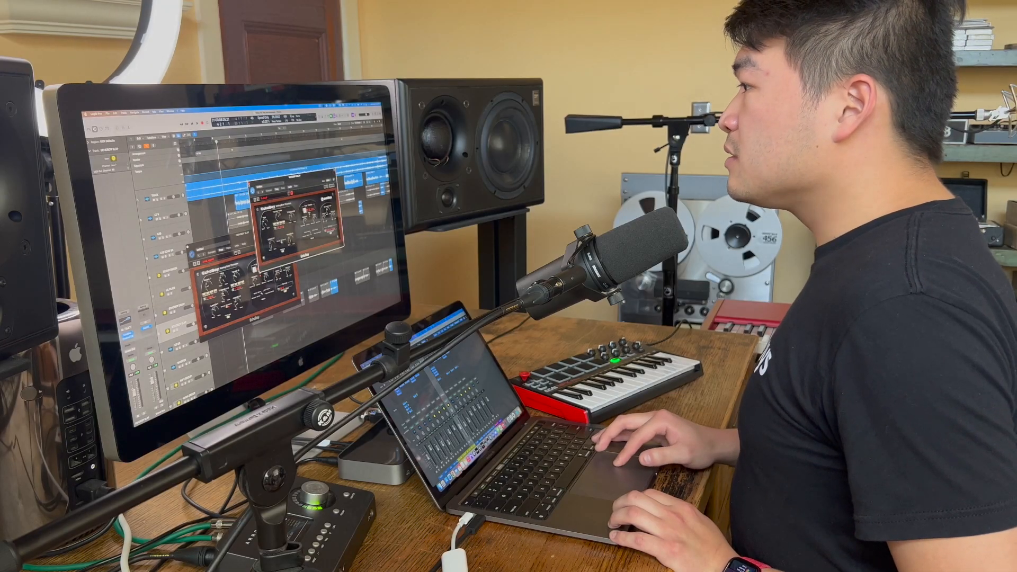
- Close the two open plug-in windows and select the ECHOBOY DELAY track, followed by the ECHOBOY SLAP track
key("super+w")
key("super+w")
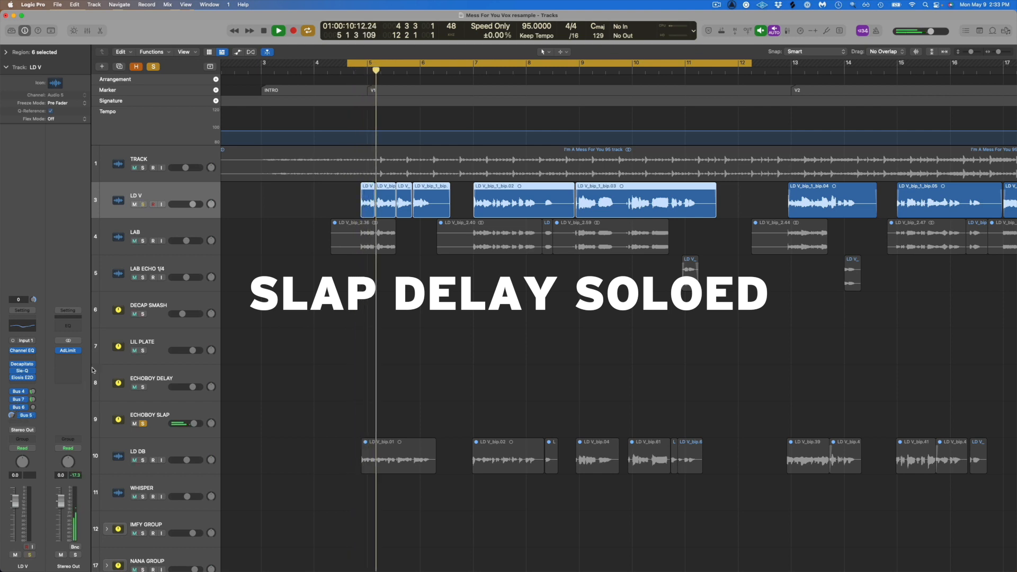
left_click(160, 391)
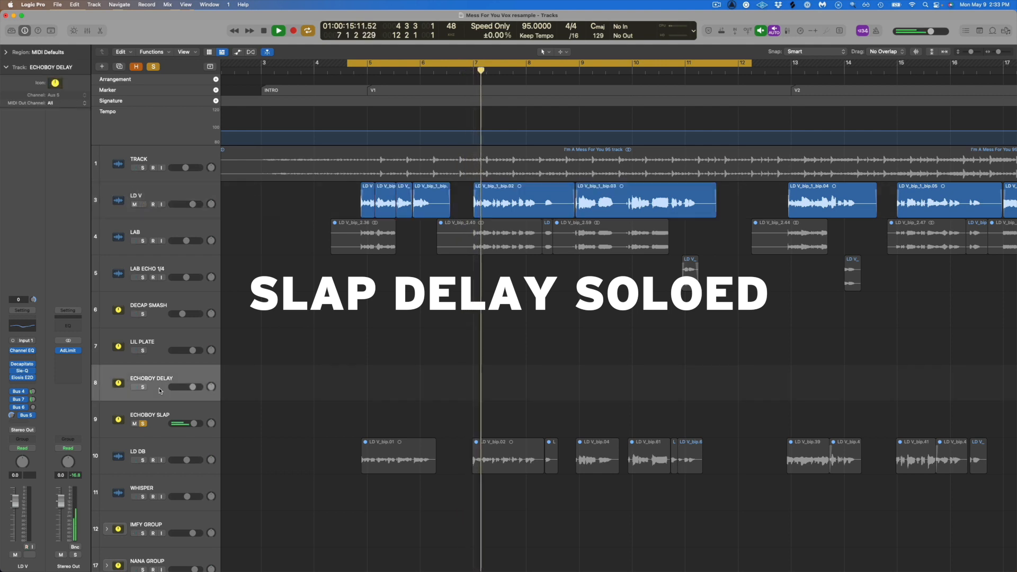
left_click(174, 421)
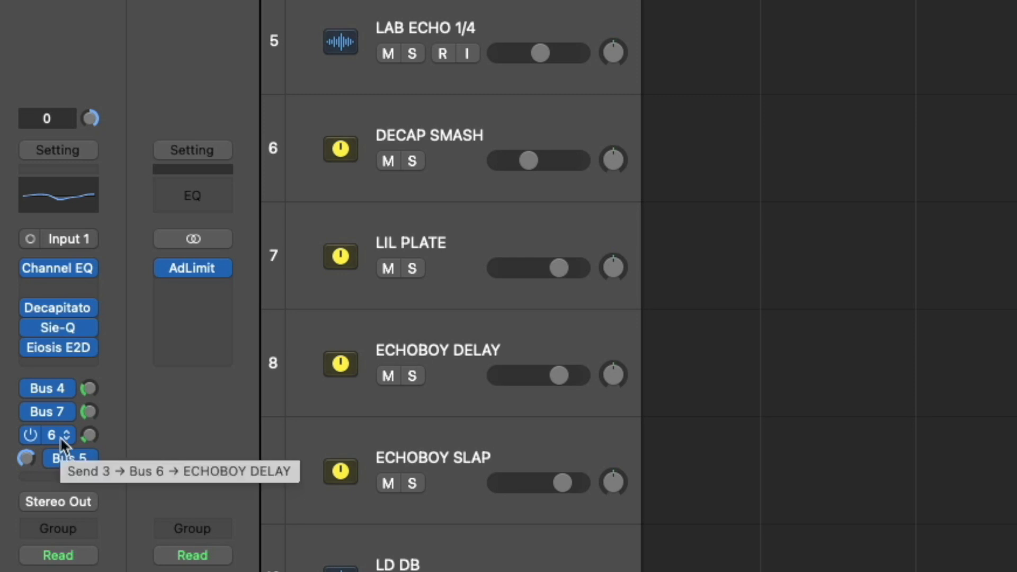
- Record automation of the LD V track's Bus 6 send to ECHOBOY DELAY in Latch mode, and return the track to Read mode
left_click(92, 430)
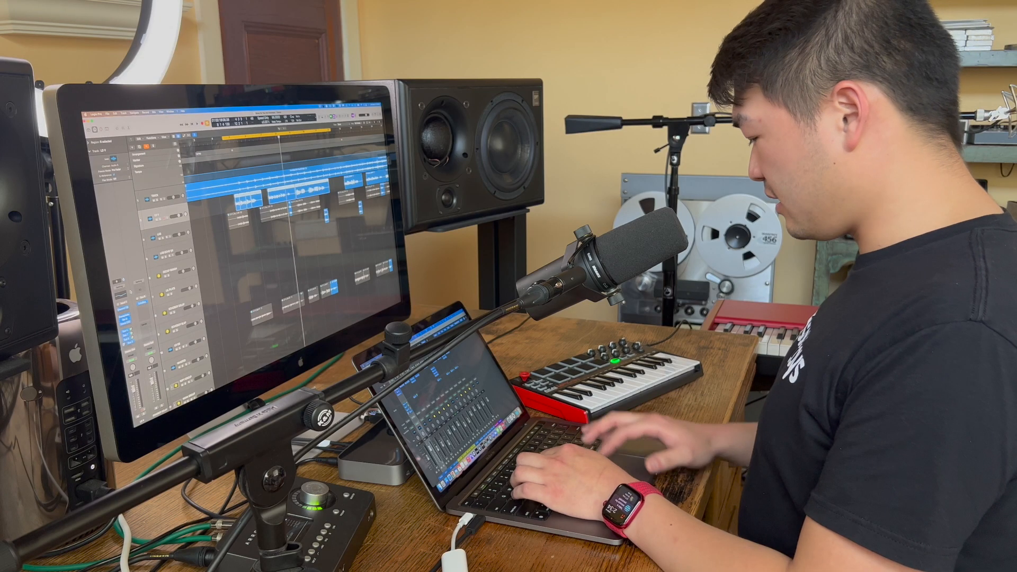
key("super+l")
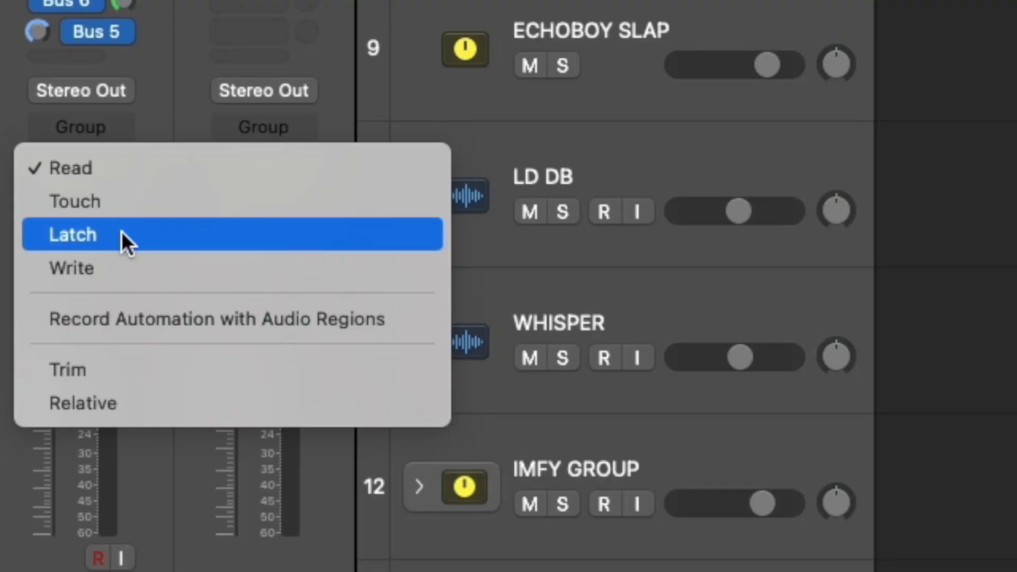
left_click(122, 235)
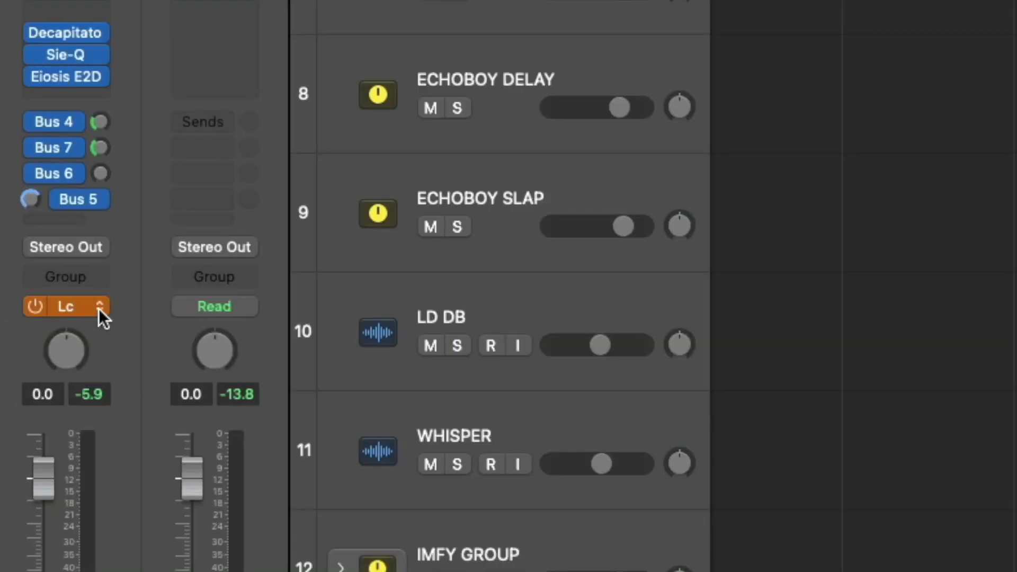
left_click(99, 307)
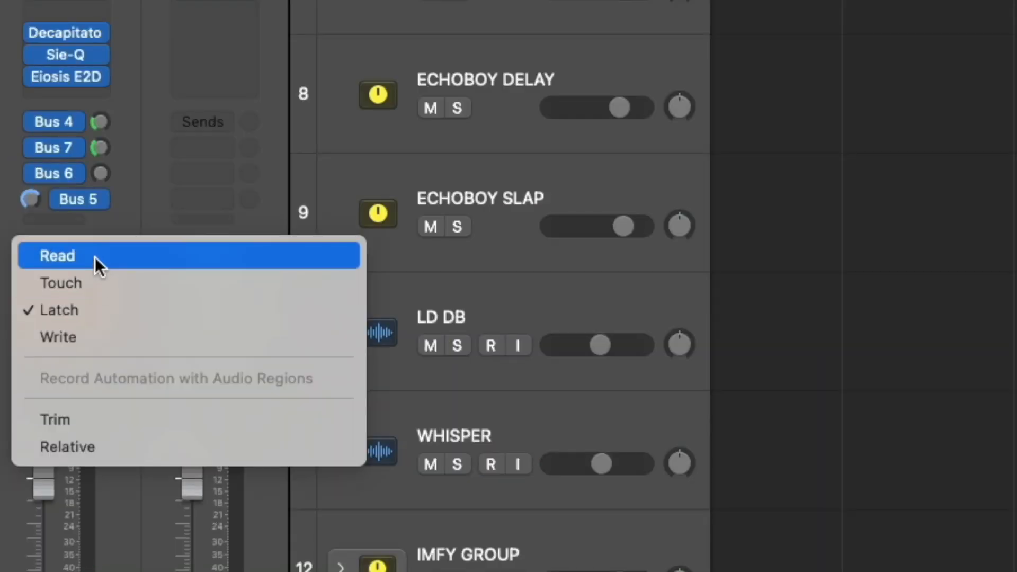
left_click(94, 256)
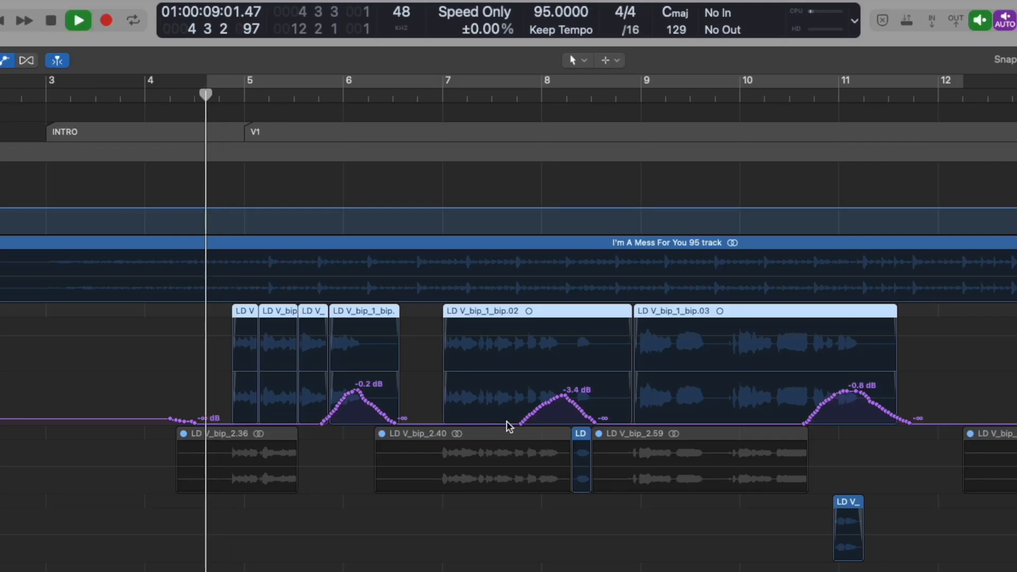
- Shift LD V's send-automation swell near bar 6 slightly earlier, and reshape the bar 8 swell with a -1.6 dB peak and an earlier fall-off
left_click_drag(303, 393, 424, 397)
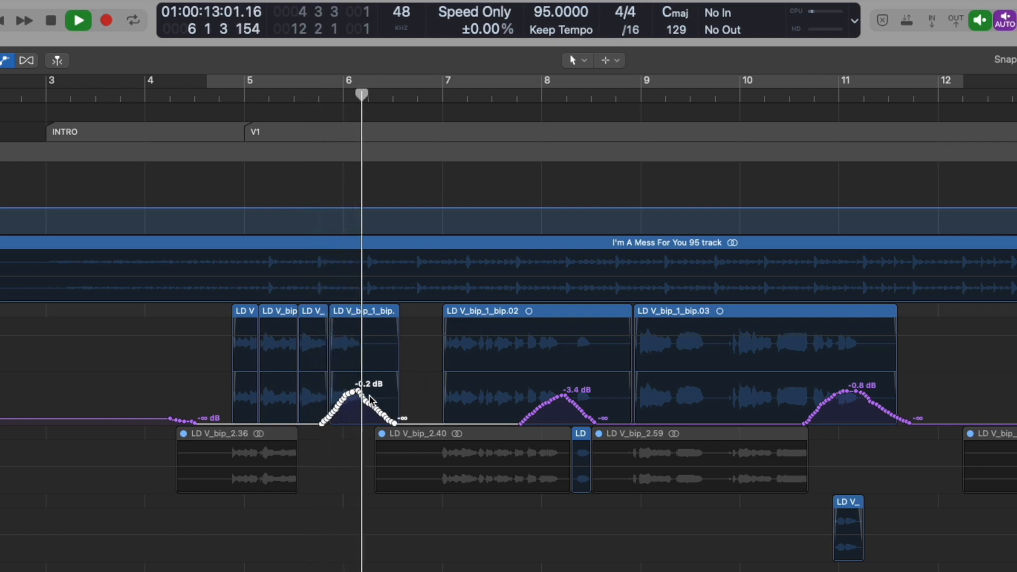
left_click_drag(347, 402, 342, 403)
left_click_drag(482, 397, 656, 395)
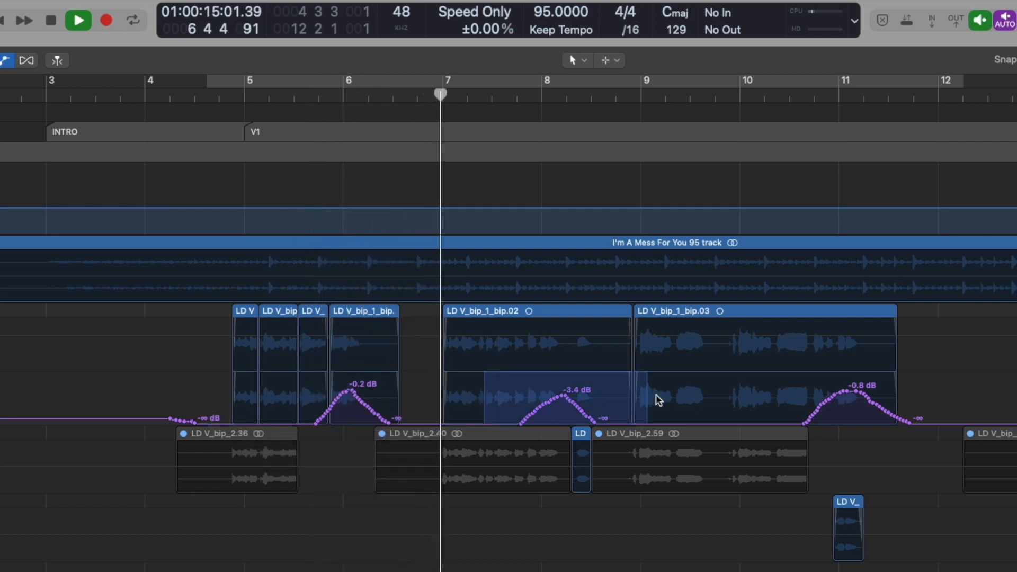
left_click_drag(567, 399, 568, 395)
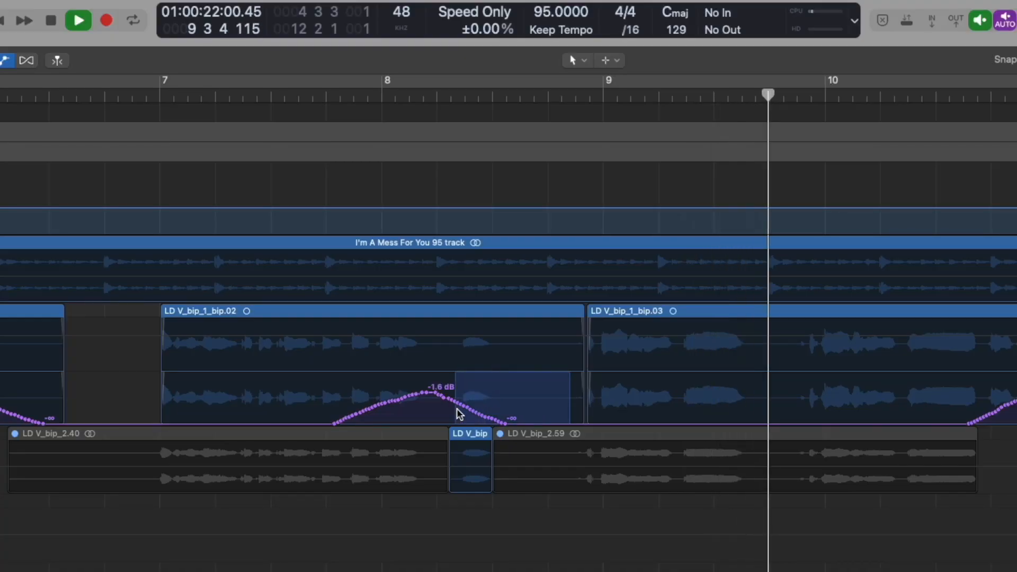
left_click_drag(457, 409, 443, 417)
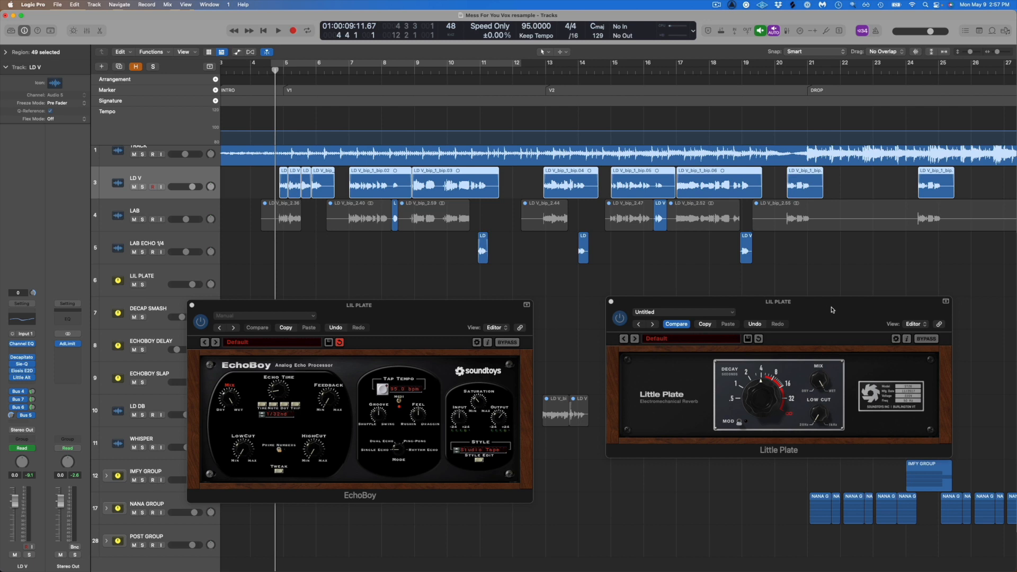
- Play the verse 1 cycle range with the LD V track soloed, and move LIL PLATE's EchoBoy window higher over the arrangement
left_click(160, 280)
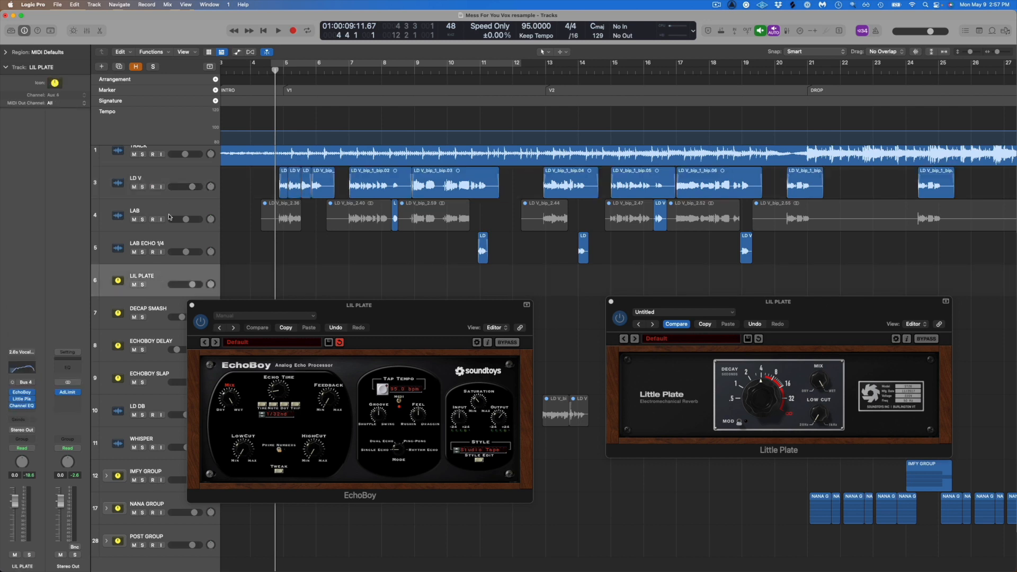
left_click(158, 177)
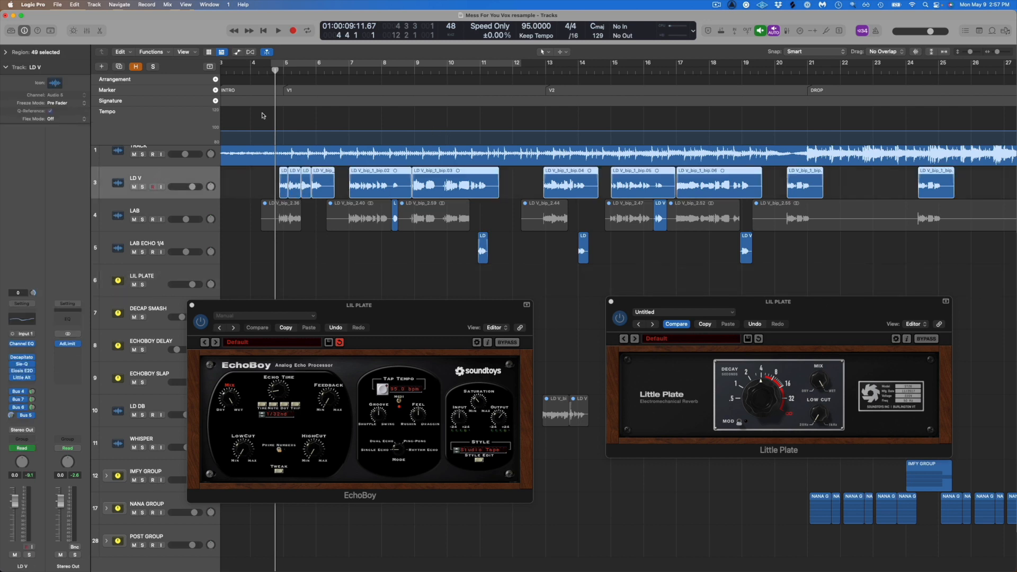
left_click(287, 62)
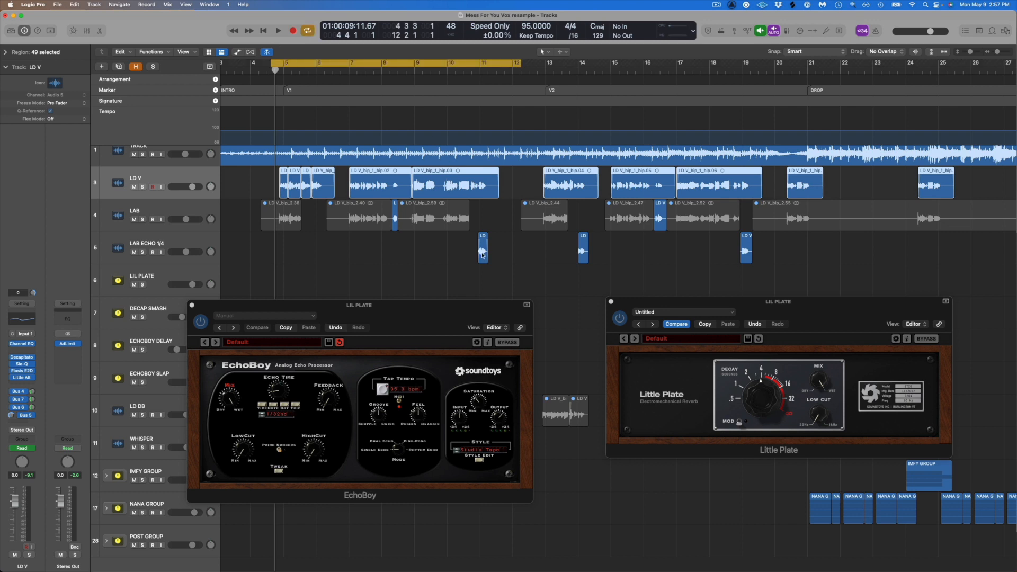
key("ctrl+s")
key("space")
left_click(477, 314)
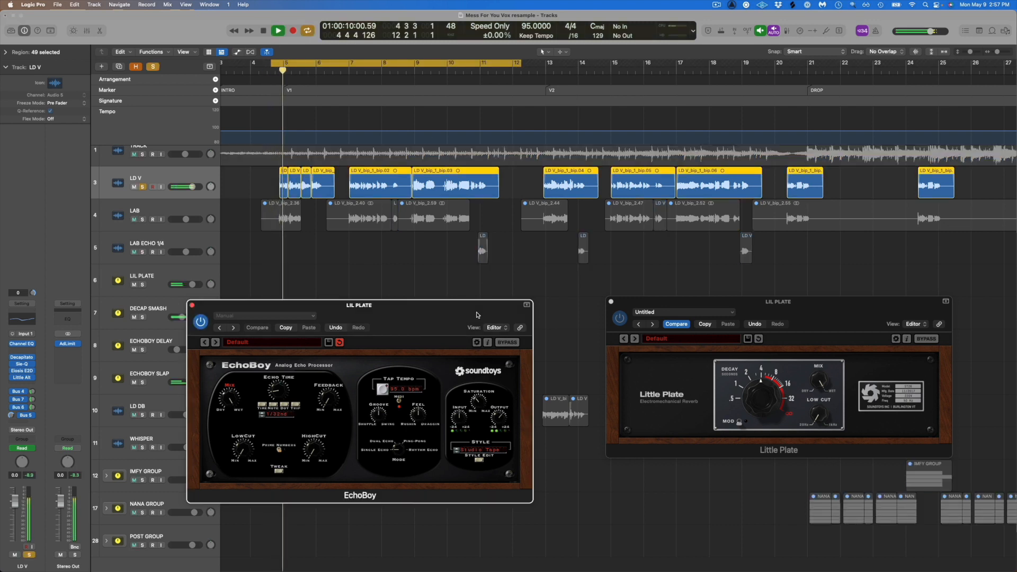
left_click_drag(477, 314, 524, 258)
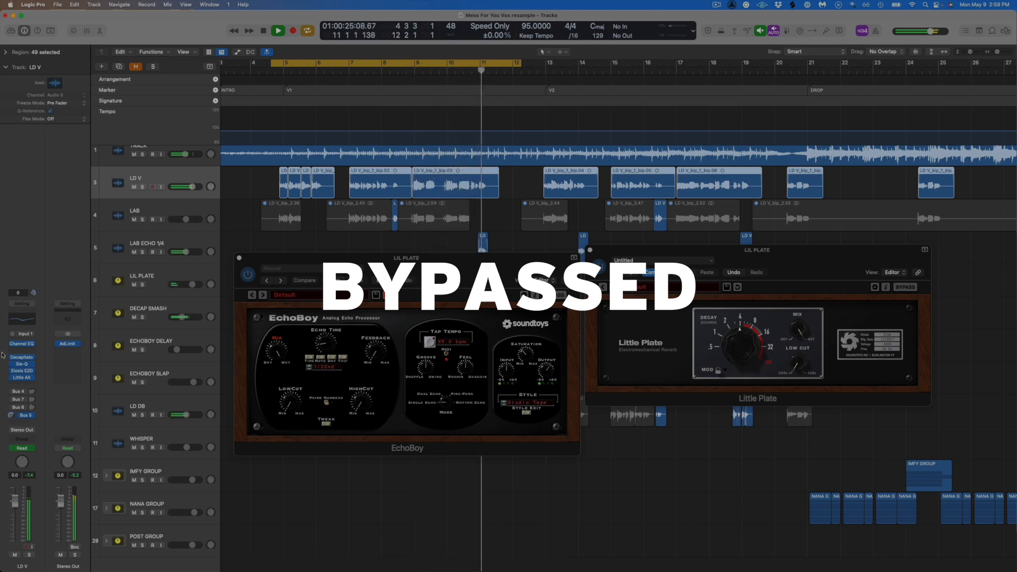
- Turn the LD V track's bypassed Bus 4 send back on, replay the loop to compare, and select the LIL PLATE track
key("space")
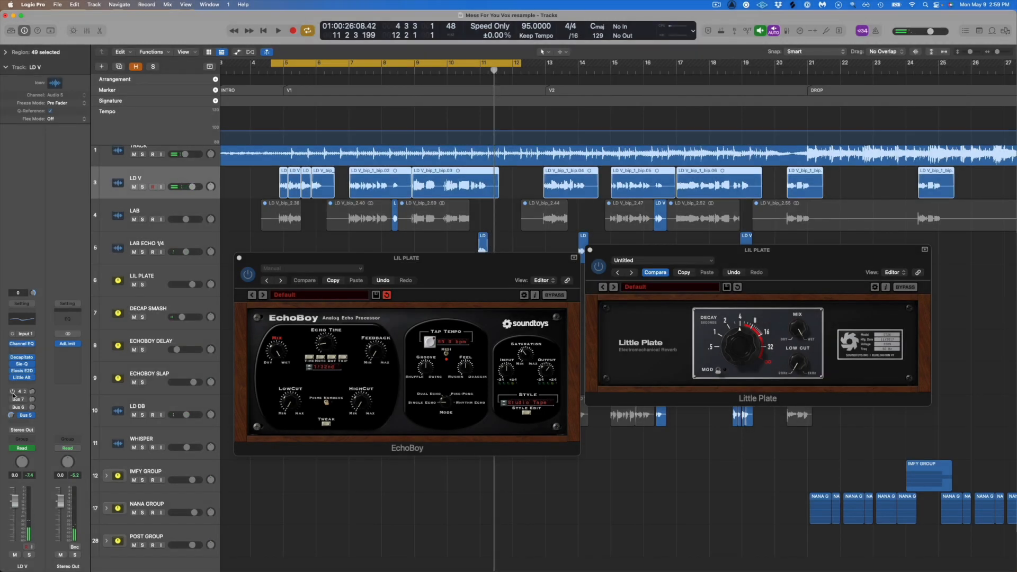
key("space")
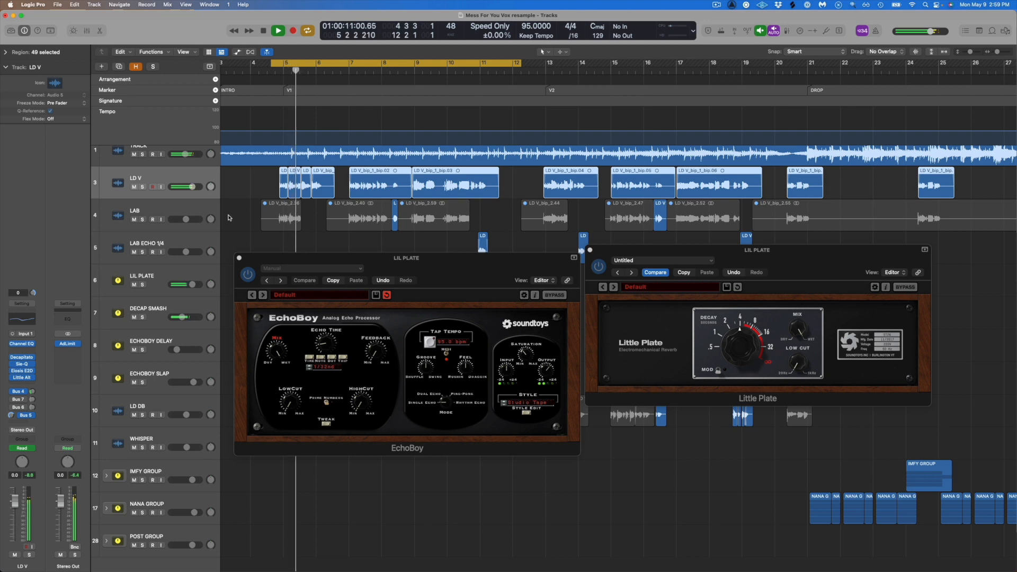
left_click(159, 285)
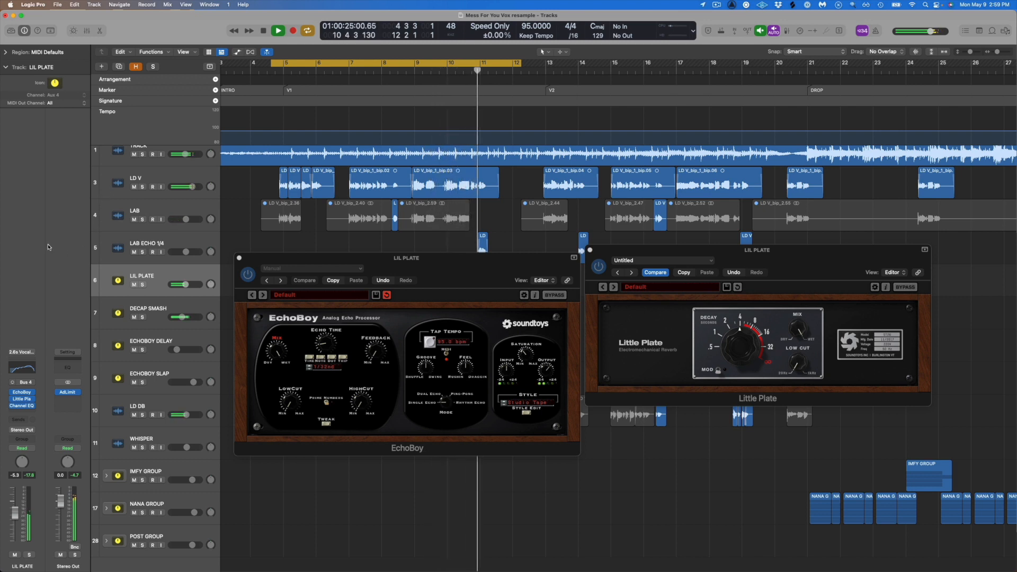
key("space")
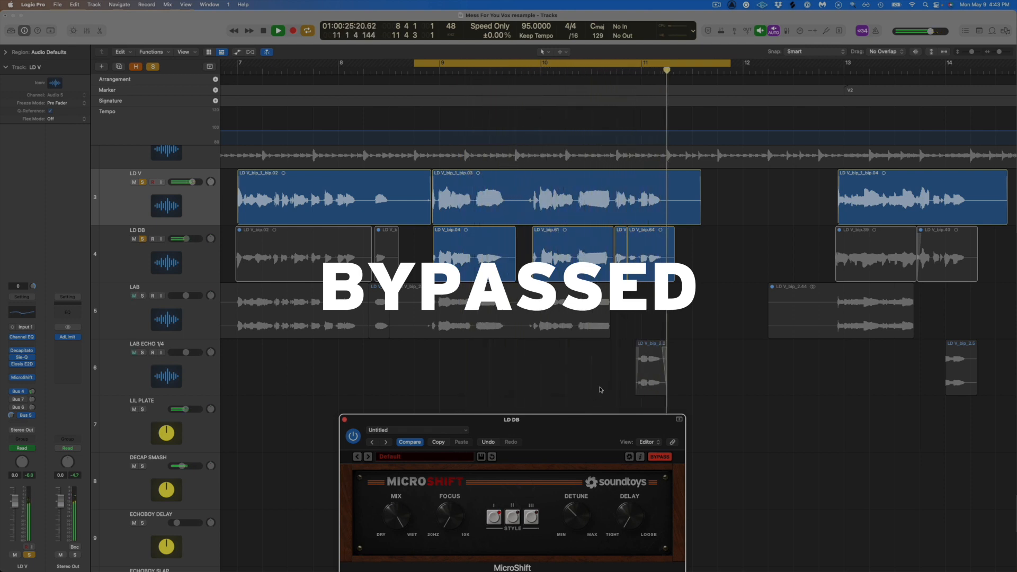
- Stop playback, move the LD DB track's MicroShift window higher over the arrangement, and restart the loop
key("space")
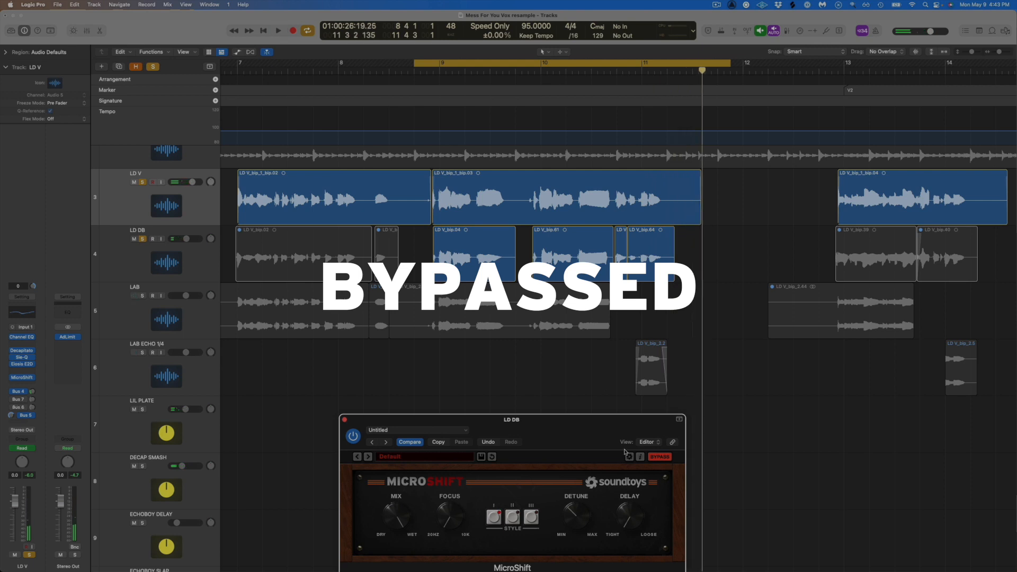
left_click_drag(627, 424, 621, 261)
key("space")
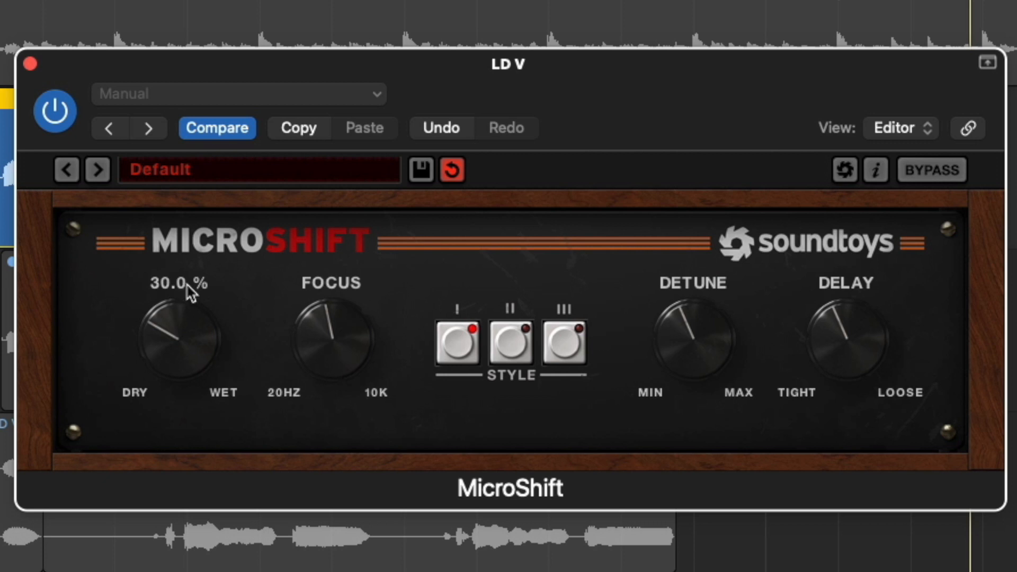
- Set LD V's MicroShift to a focus of 2259.1 Hz, detune of 100.3 % and delay of 80.7 %, and reposition its window
mouse_move(348, 284)
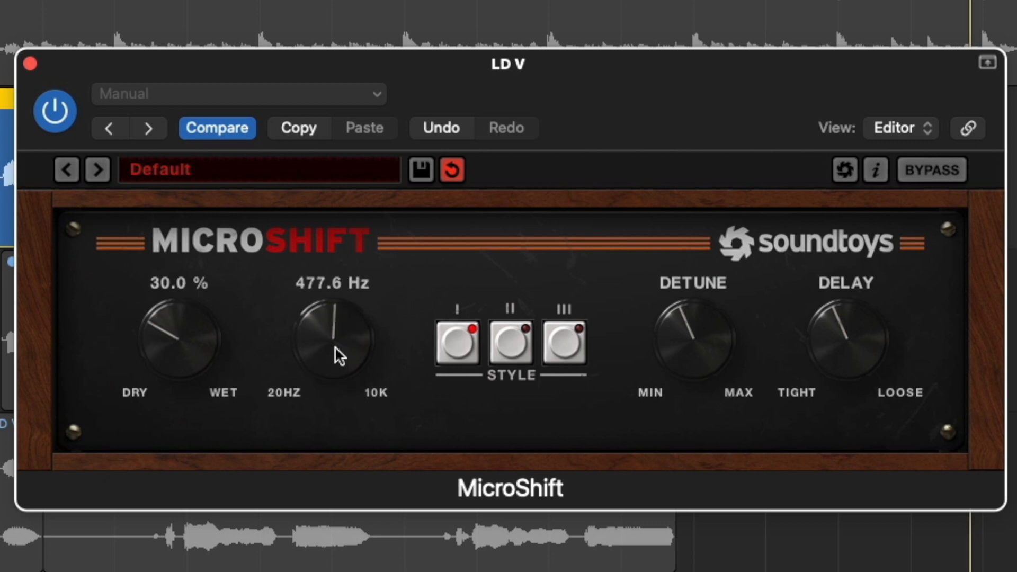
left_click_drag(335, 336, 335, 317)
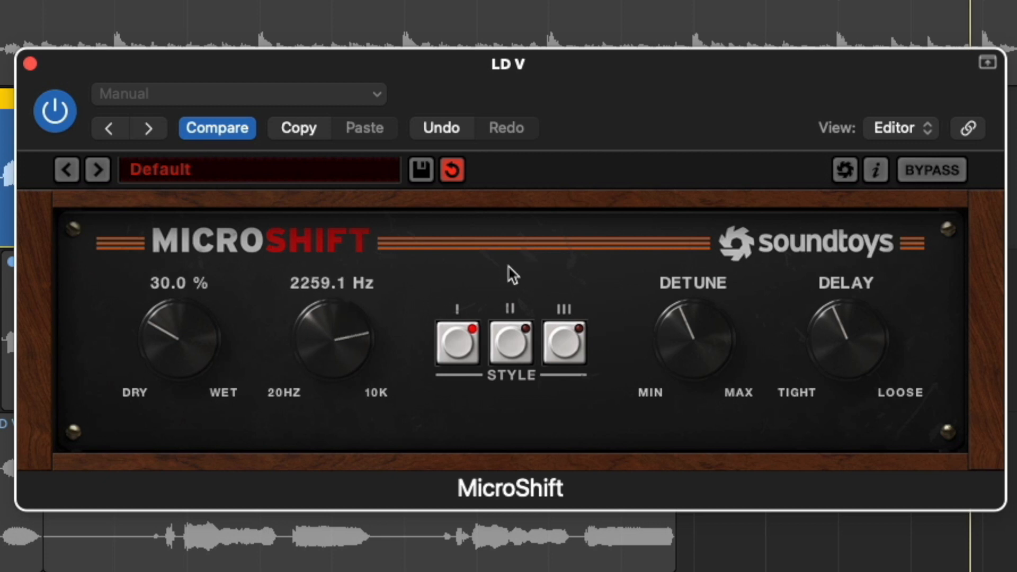
left_click_drag(720, 328, 714, 312)
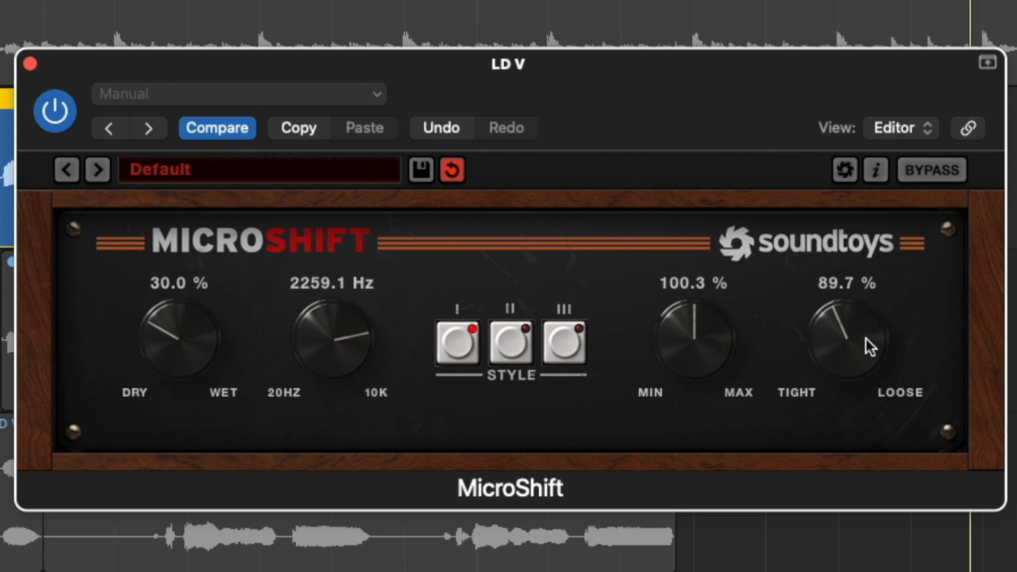
left_click_drag(866, 338, 865, 353)
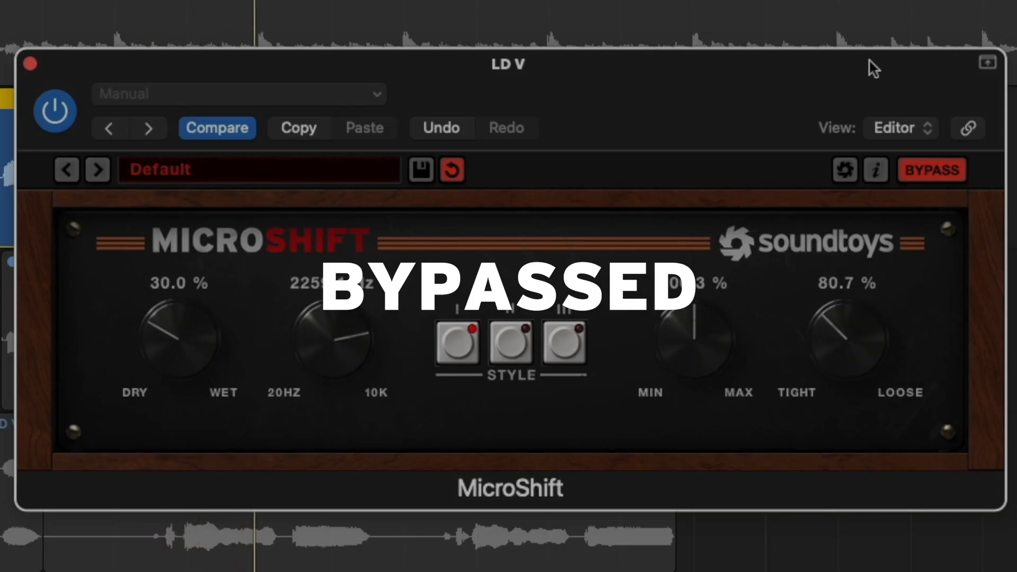
left_click_drag(870, 66, 840, 57)
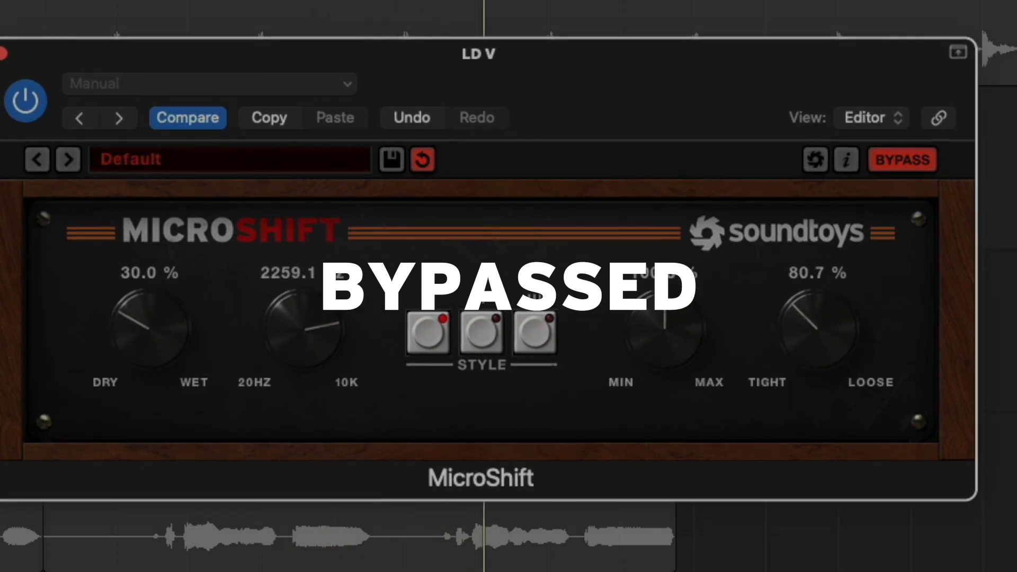